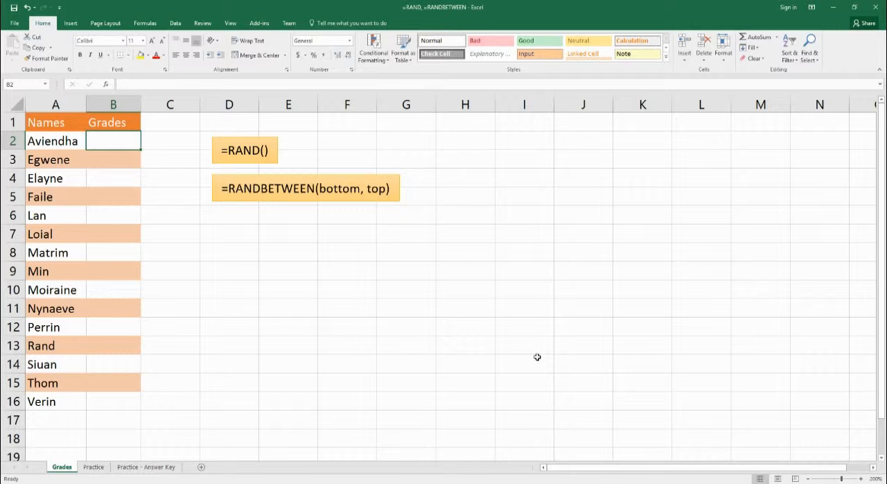
Step: Enter the formula =RAND() in cell B2 of the Grades column
text(=ran)
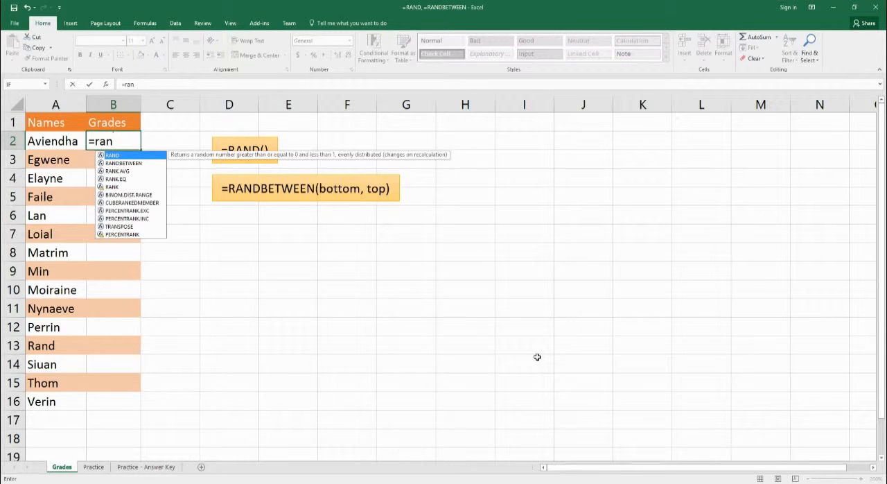
text(d())
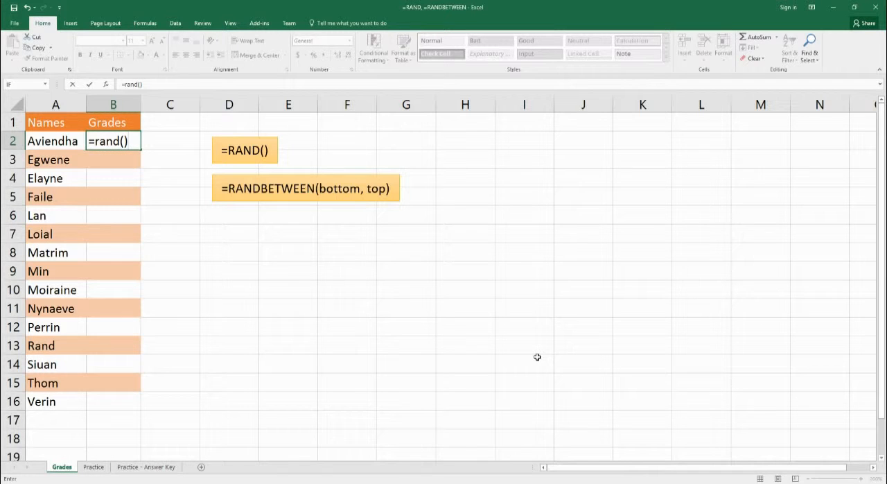
key(Return)
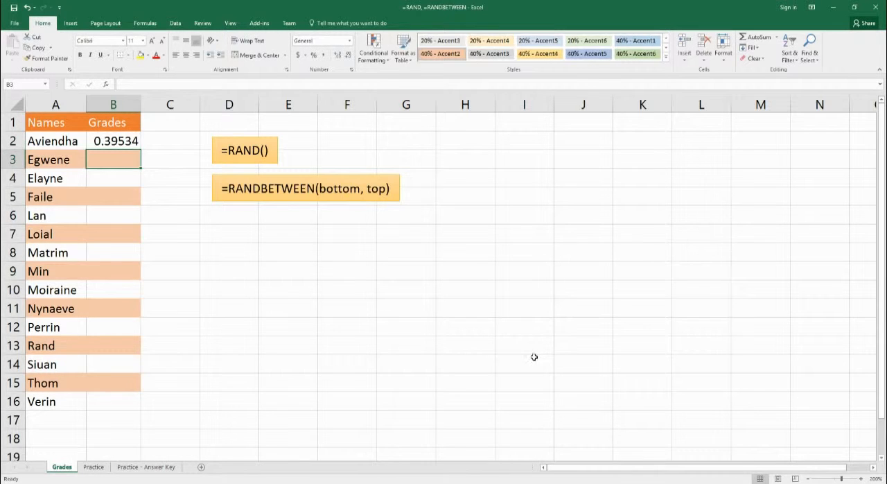
Step: Widen column B to show more decimals of the random number, and autofit it to its contents
click(114, 145)
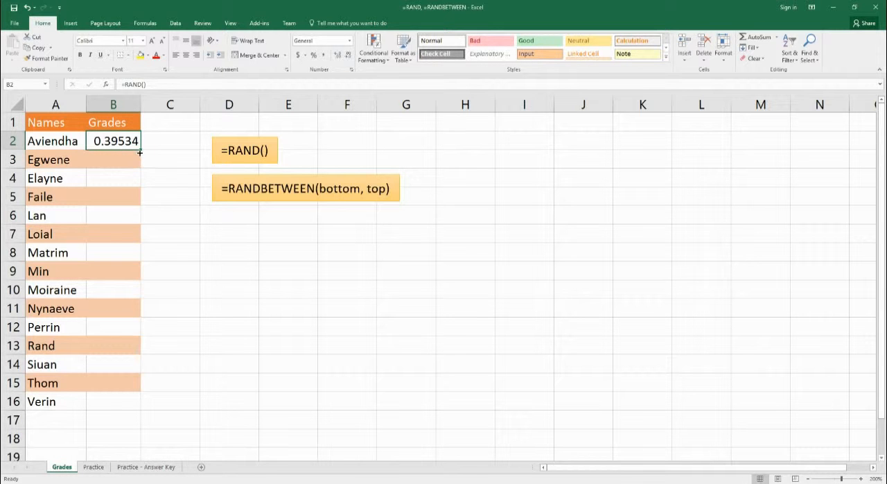
double_click(140, 106)
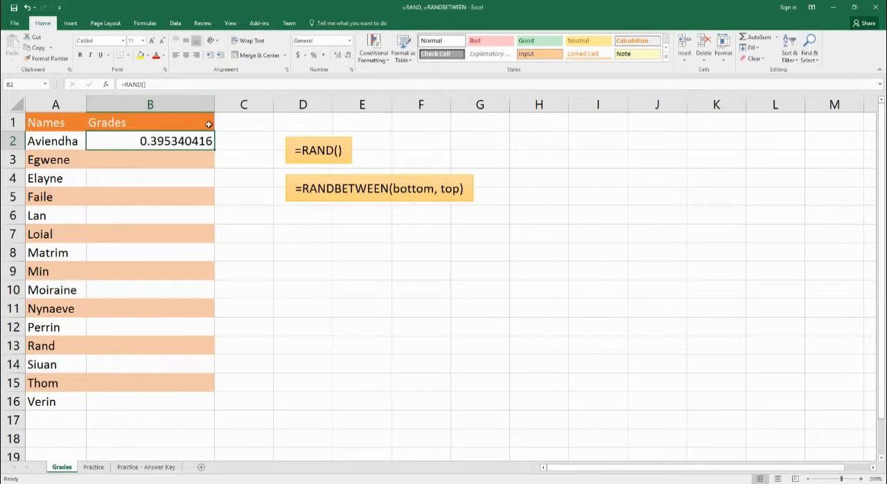
drag(214, 110, 213, 109)
double_click(214, 109)
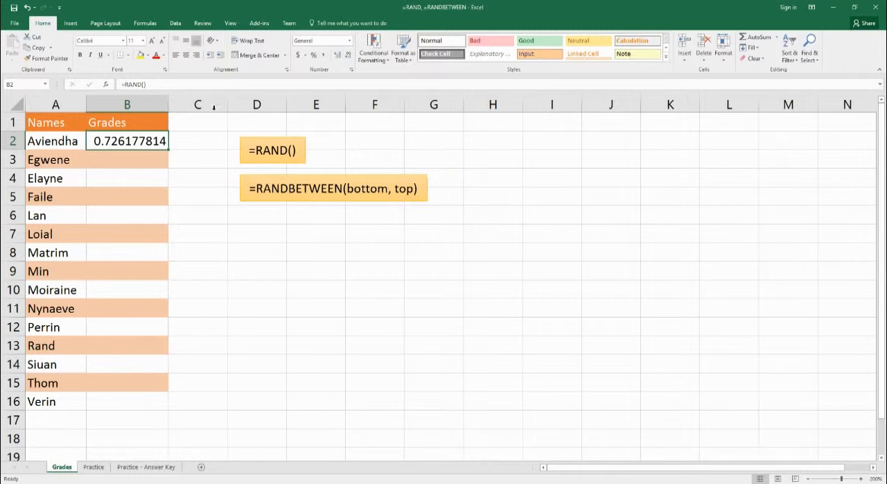
Step: Scale the random number in C2 with the formula =B2*1000, and widen column C to show more decimals
click(192, 143)
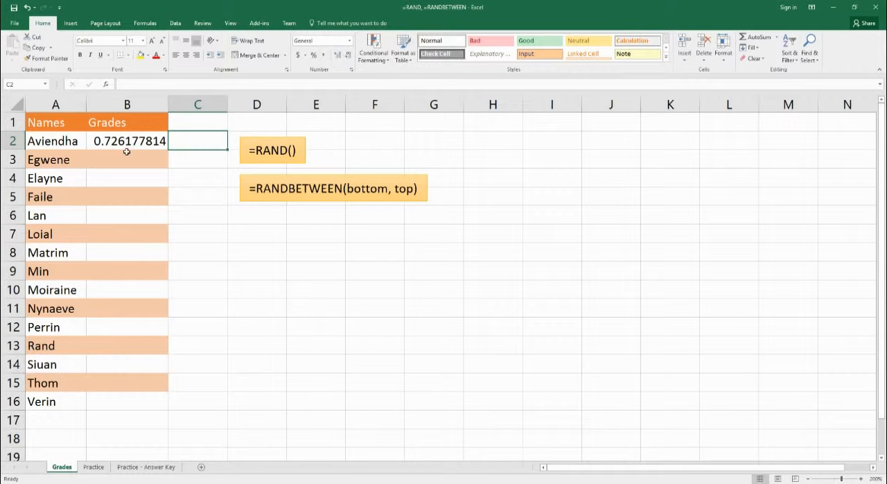
text(=*)
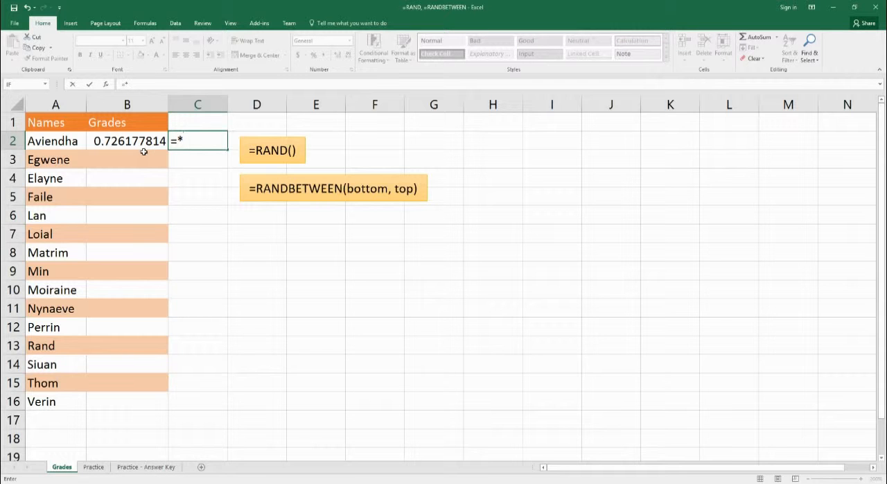
key(BackSpace)
click(144, 153)
text(100)
key(BackSpace)
key(BackSpace)
key(BackSpace)
text(*100)
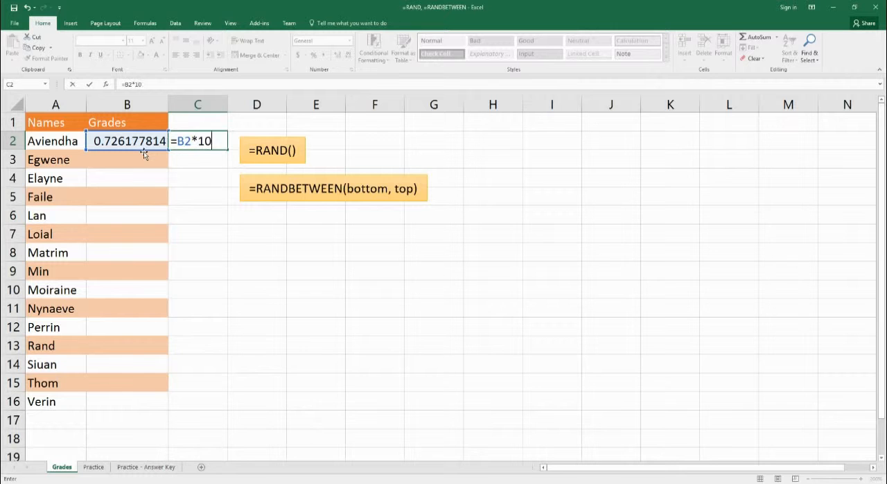
key(Return)
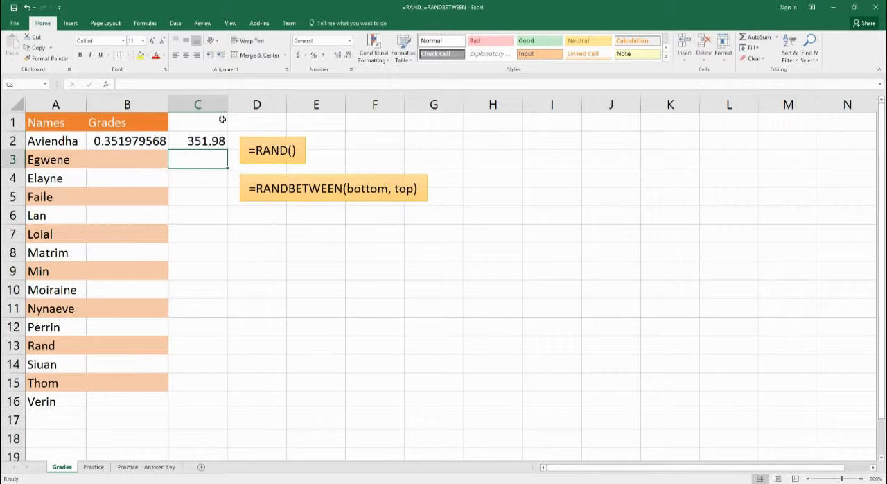
drag(228, 104, 341, 102)
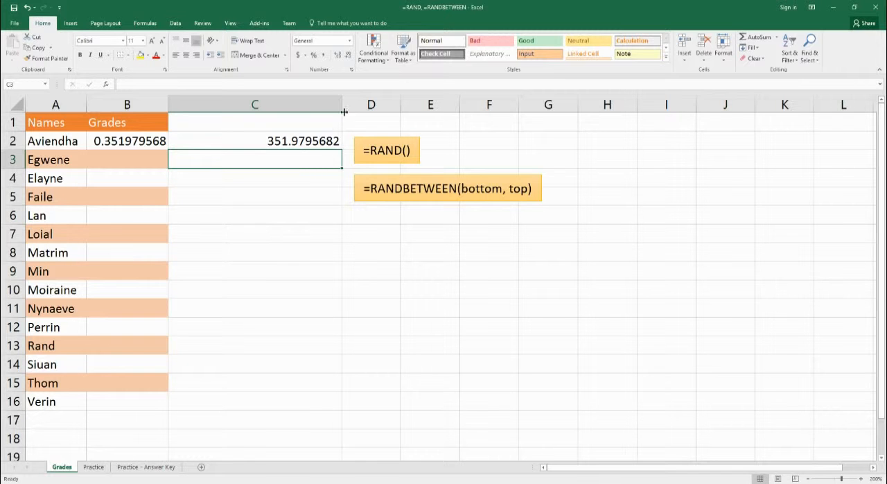
Step: Clear the formulas from B2 and C2, and narrow columns C and B again
click(148, 147)
key(Delete)
click(212, 141)
key(Delete)
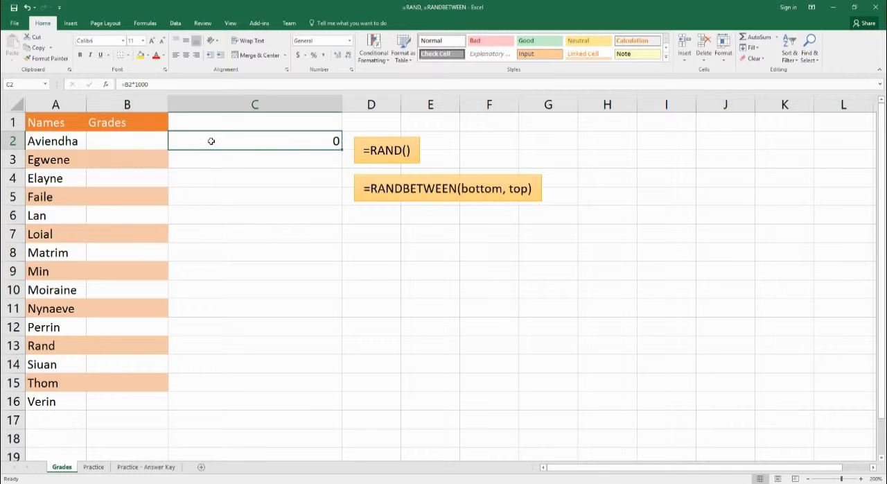
drag(342, 108, 227, 105)
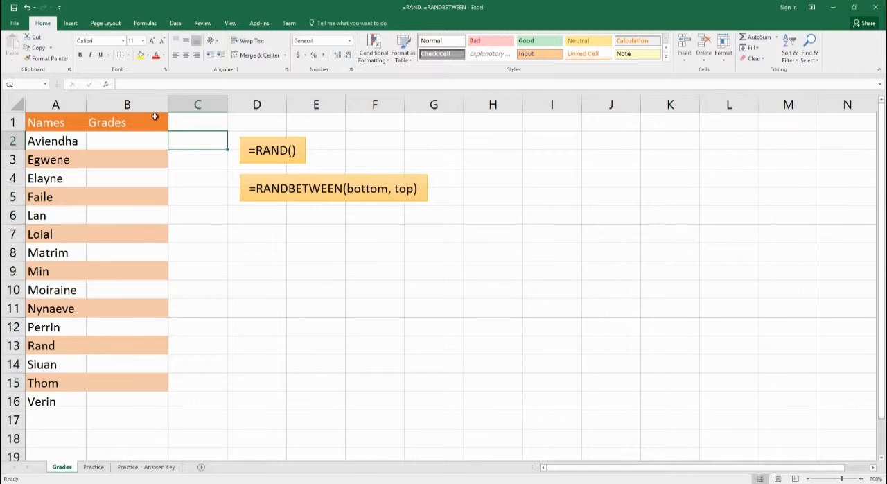
double_click(167, 108)
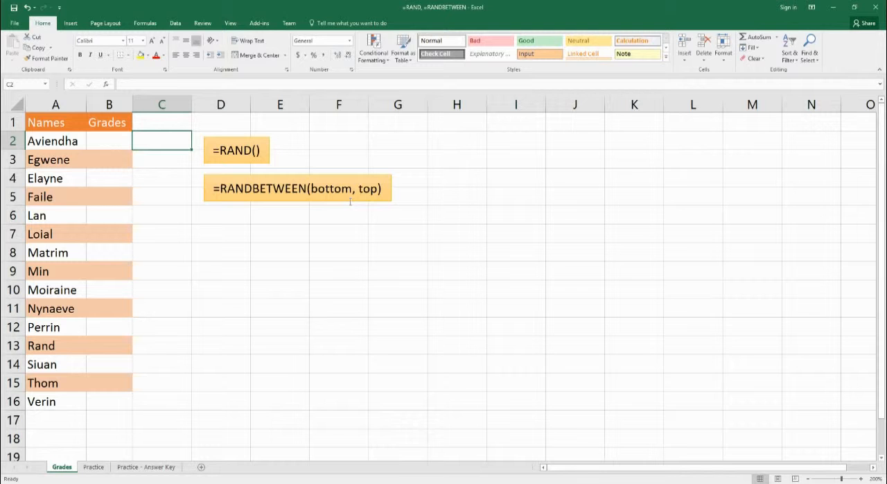
Step: Enter the formula =RANDBETWEEN(0,100) in cell B2 to generate a random whole-number grade
click(112, 148)
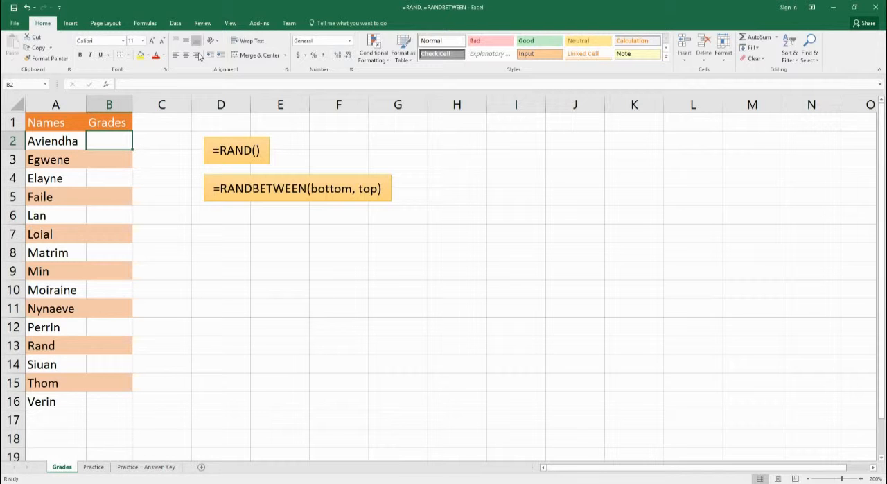
text(=rand()
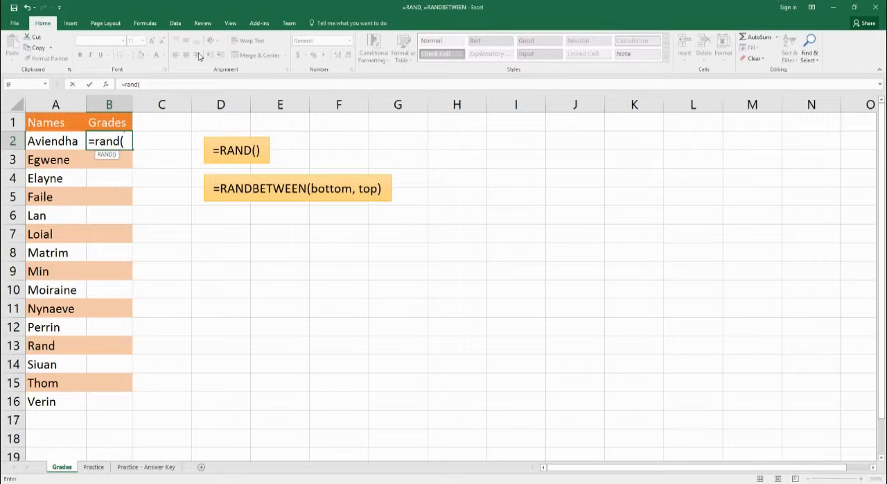
key(BackSpace)
text(between()
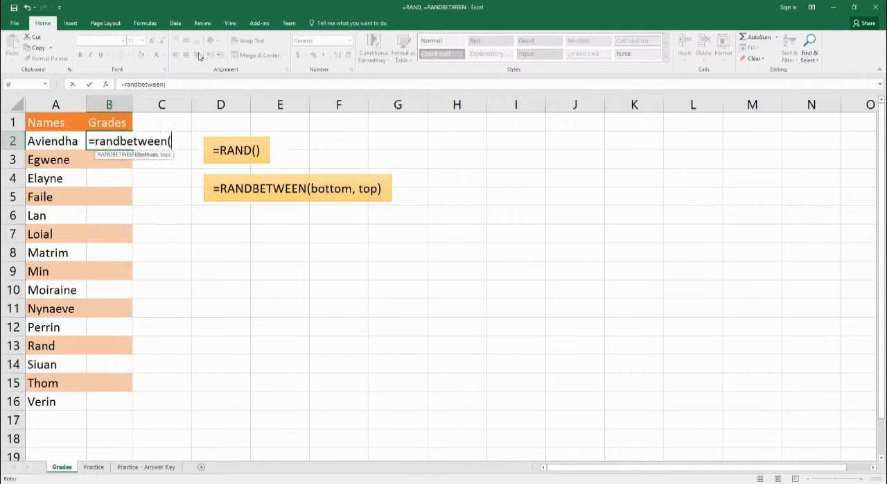
text(0,100))
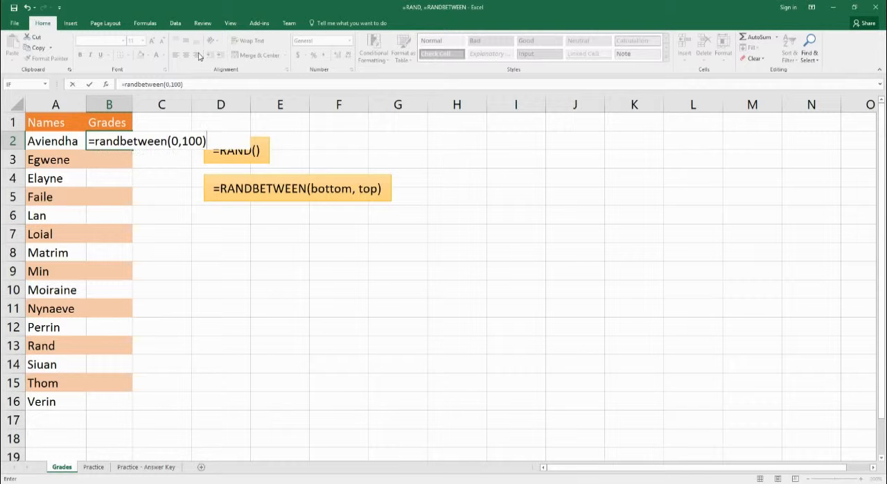
key(Return)
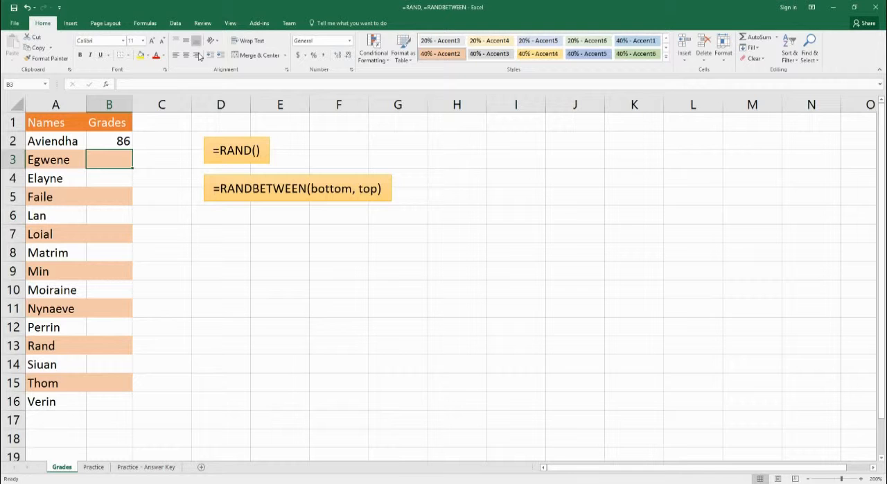
Step: Fill the B2 formula down through B16 without formatting so the row shading is kept
click(109, 140)
drag(132, 152, 131, 411)
click(139, 415)
click(176, 449)
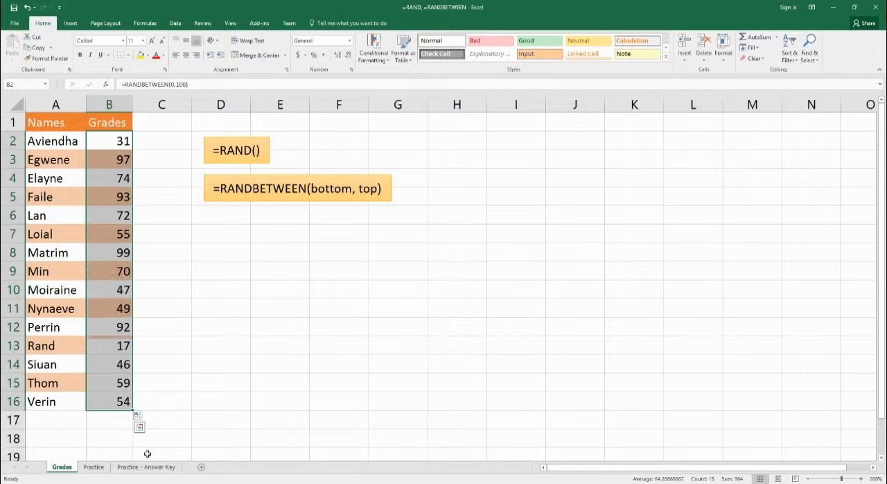
click(161, 368)
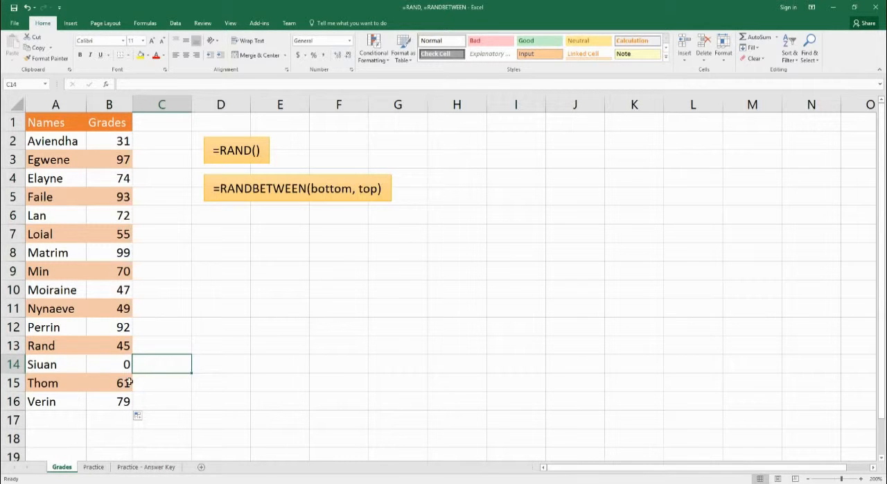
click(178, 206)
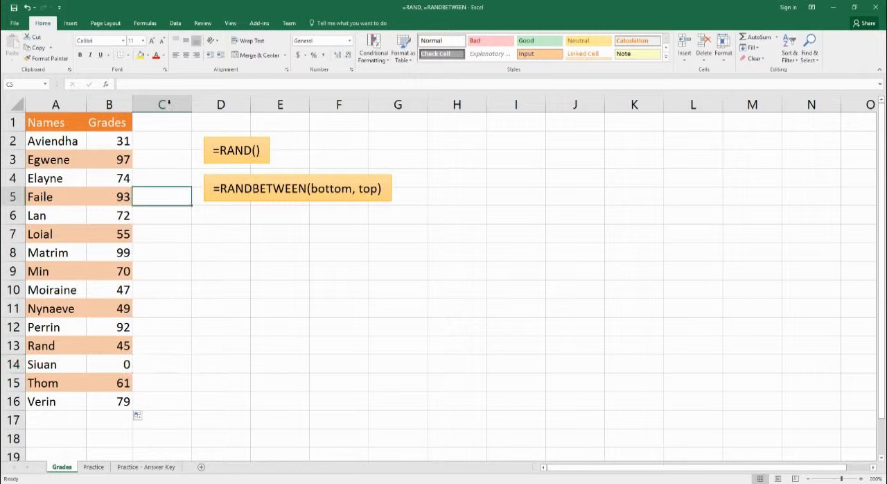
Step: Enter 5 in C2 to make the random grades recalculate, and clear the cell again
click(158, 160)
click(181, 142)
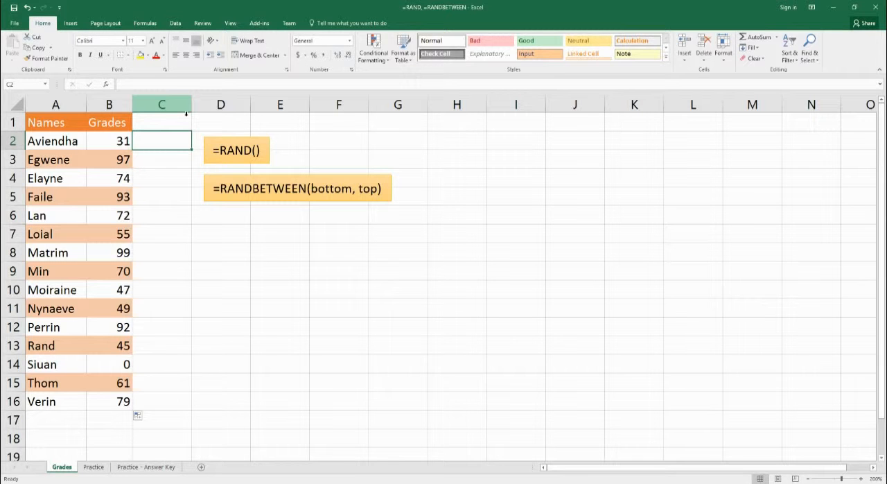
text(5)
key(Return)
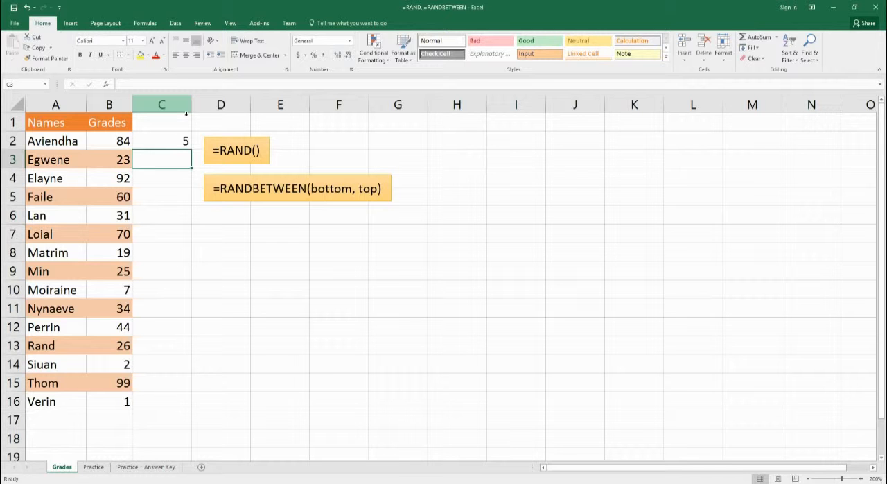
key(Up)
key(Delete)
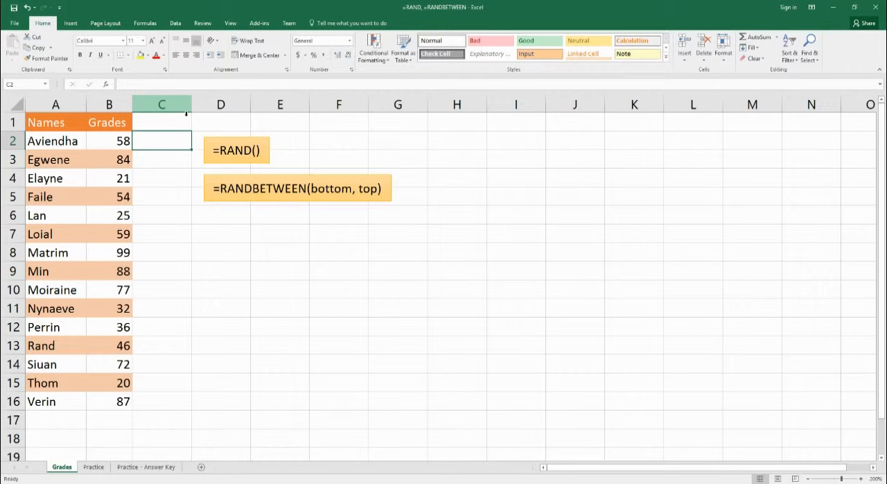
Step: Set the lower bound of the RANDBETWEEN formula in B2 to 40
click(120, 144)
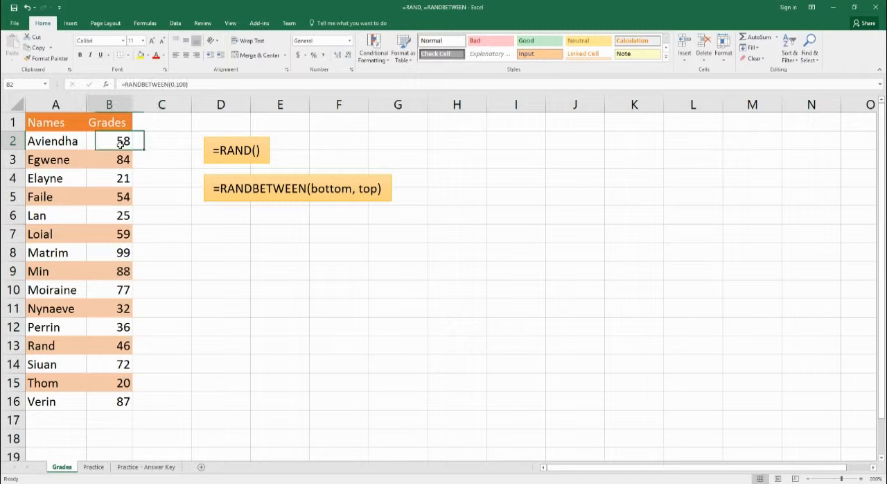
click(172, 84)
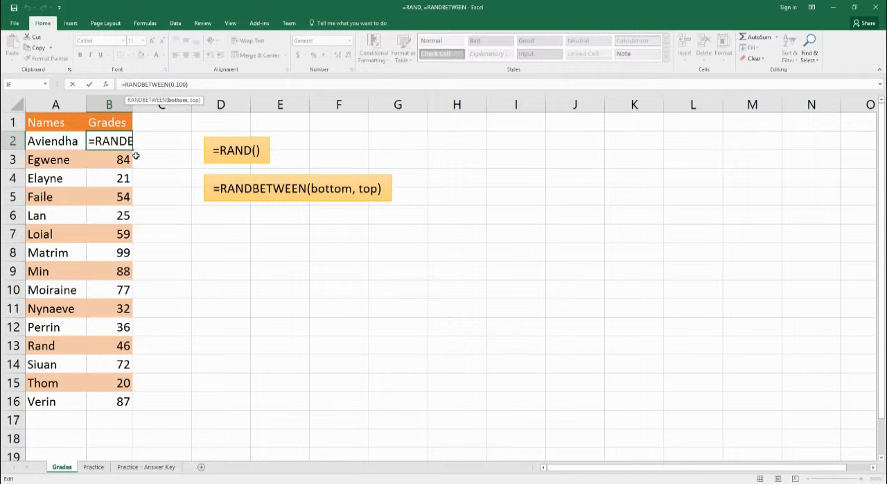
key(BackSpace)
text(40)
key(Return)
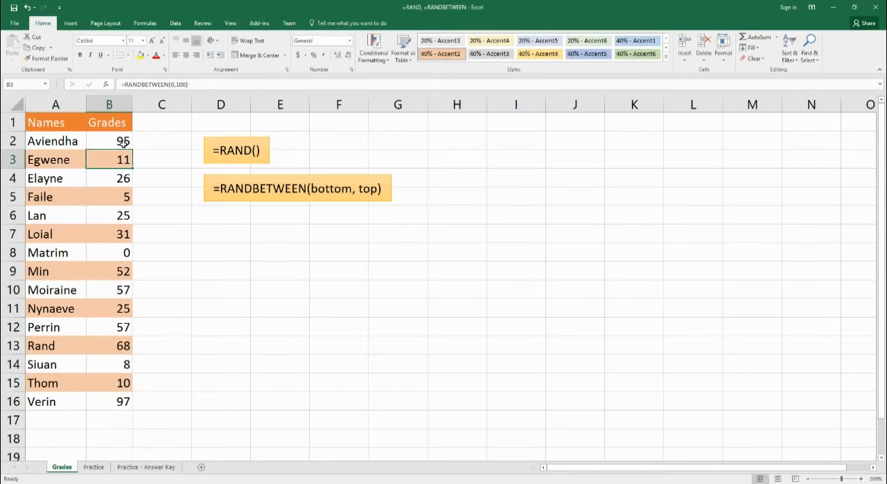
Step: Fill the formula =RANDBETWEEN(40,100) from B2 down through B16 without formatting
key(Up)
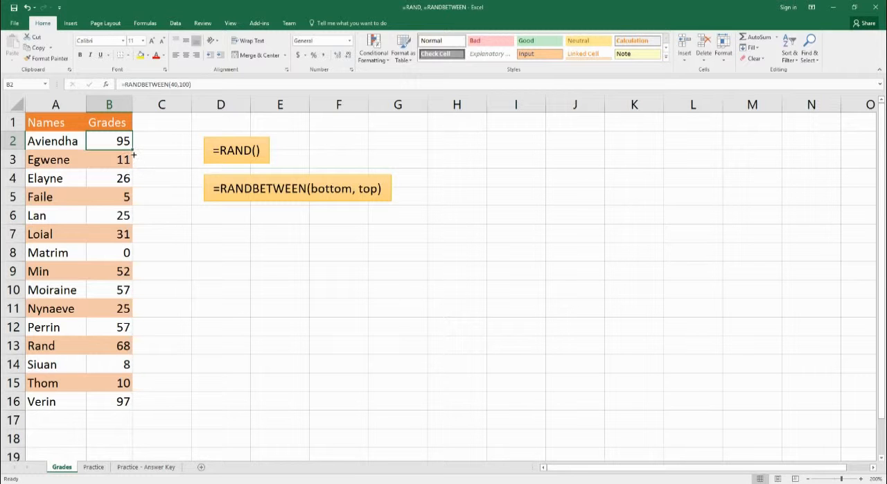
drag(132, 150, 117, 410)
click(138, 416)
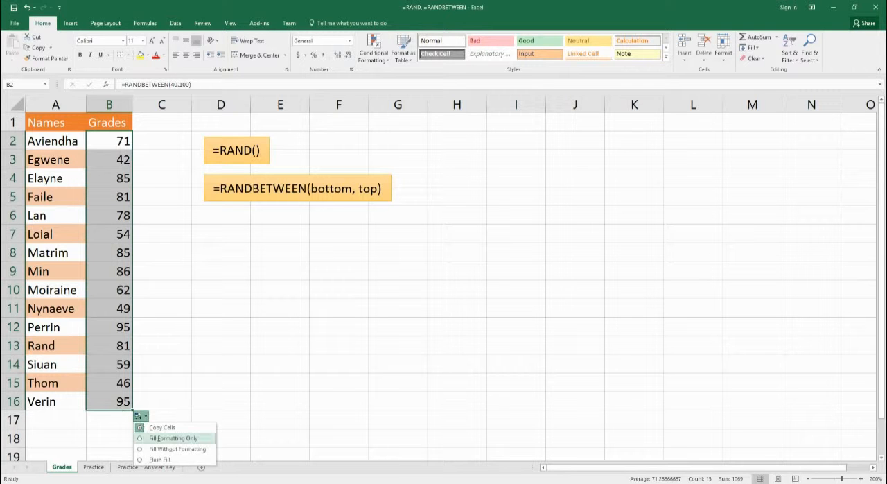
click(146, 448)
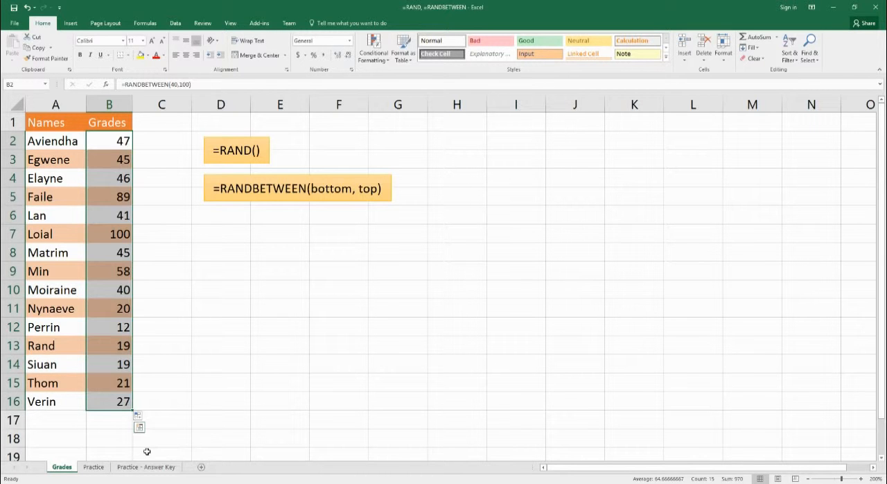
click(150, 279)
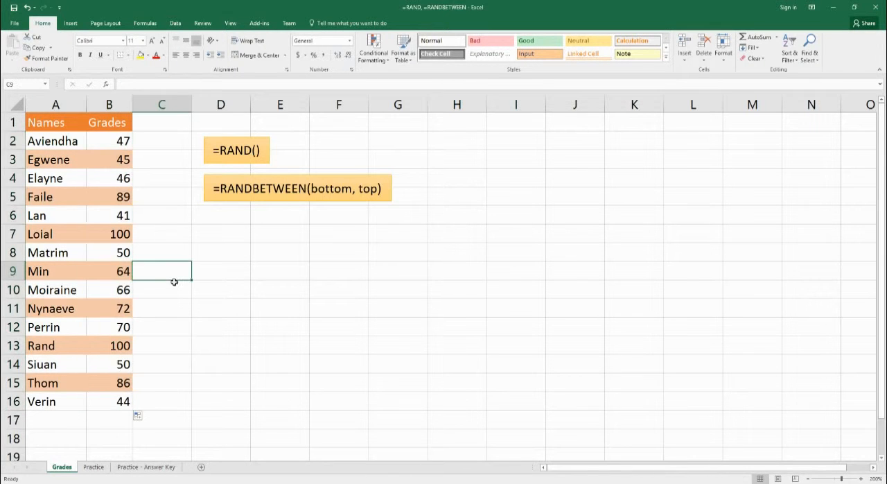
Step: Change the formula in B2 to =RANDBETWEEN(4000,10000)/100 to generate grades with decimals
click(108, 146)
click(177, 84)
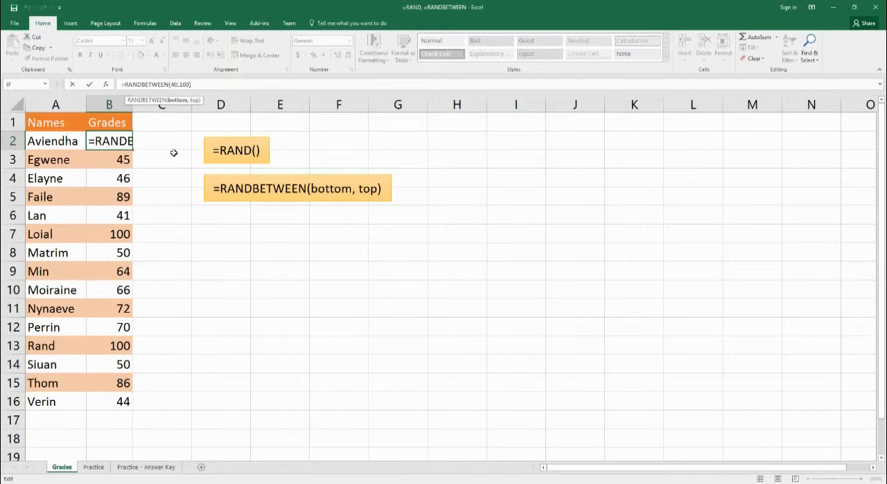
text(00)
key(Right)
key(Right)
key(Right)
key(Right)
text(00)
key(Right)
text(/100)
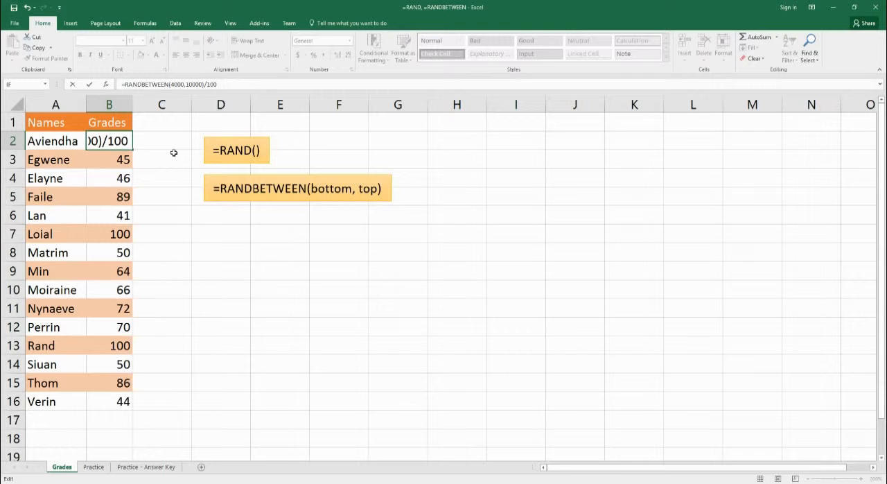
key(Return)
Step: Fill the =RANDBETWEEN(4000,10000)/100 formula from B2 down through B16 without formatting
click(118, 145)
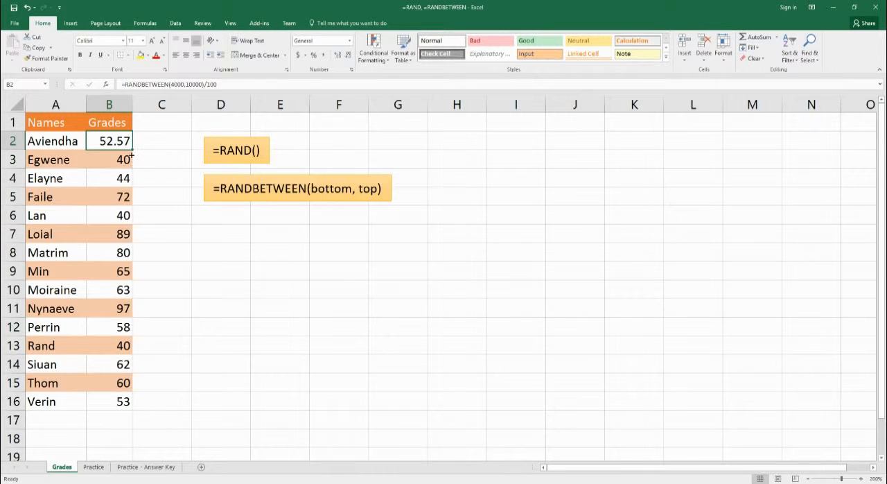
drag(131, 155, 122, 406)
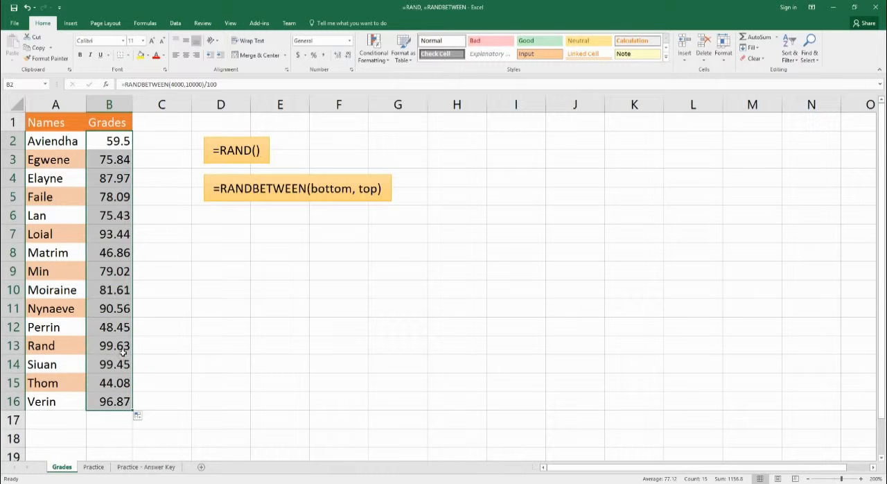
click(139, 415)
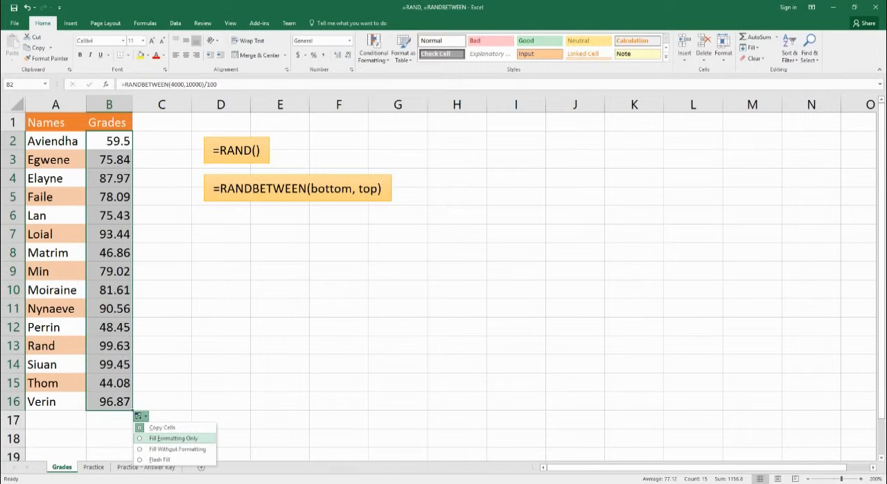
click(163, 448)
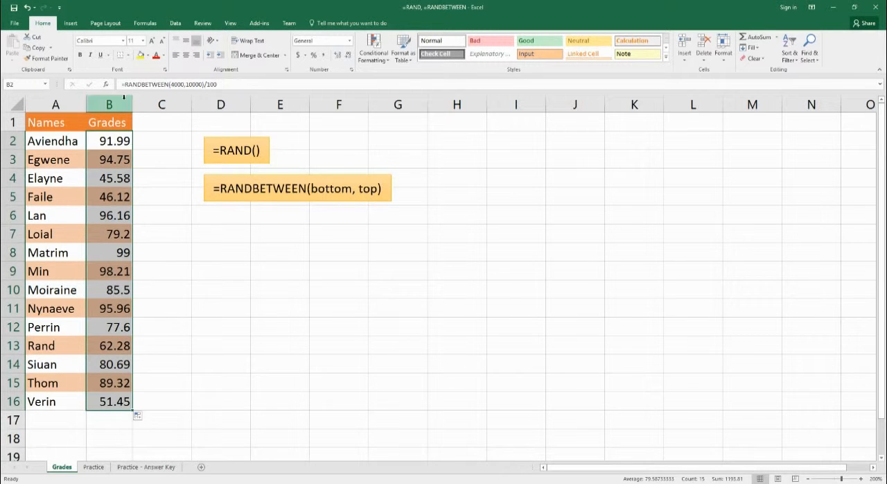
Step: Format the grades in B2:B16 as Number with 2 decimal places
right_click(116, 182)
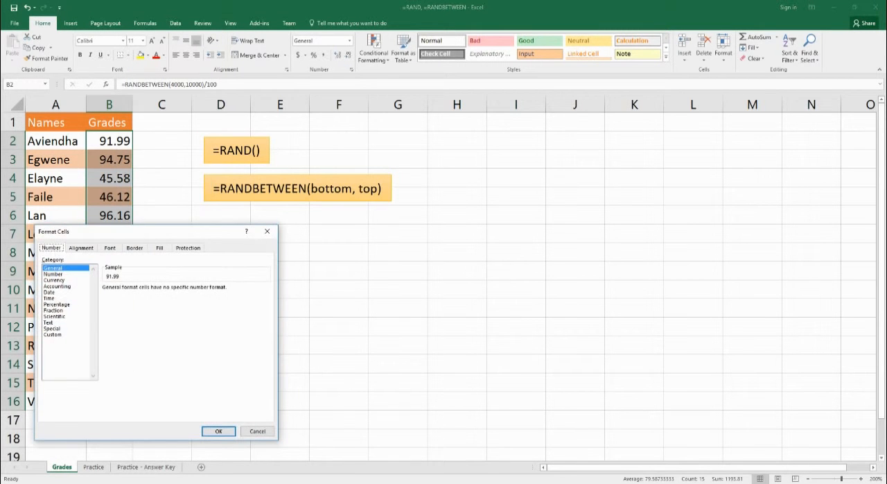
click(53, 274)
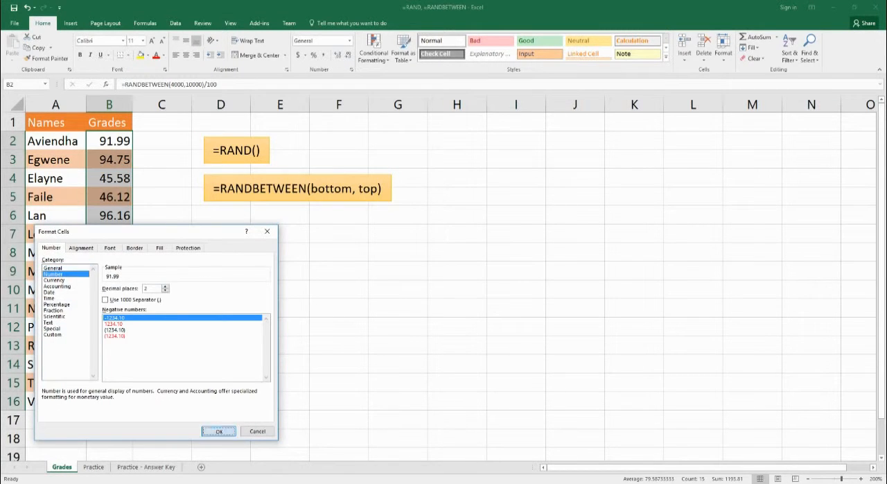
click(218, 431)
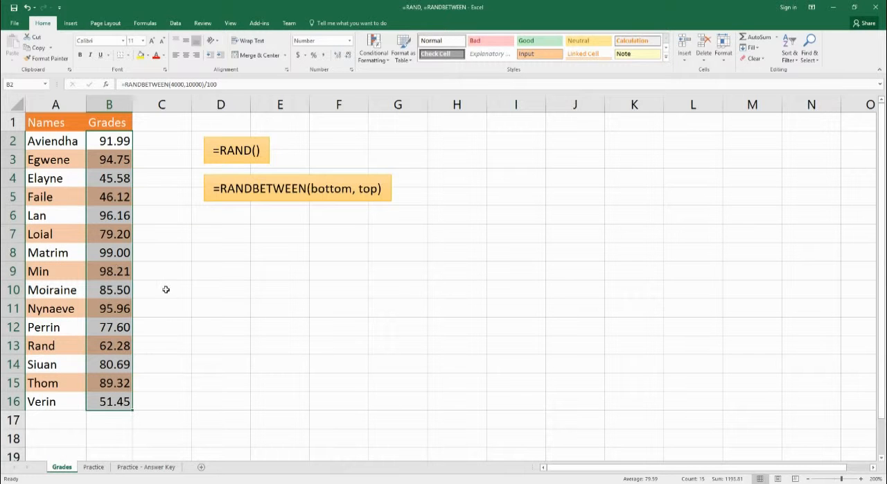
click(161, 169)
Step: Enter 5 in C2 to force the decimal grades to recalculate, and delete the entry
click(114, 142)
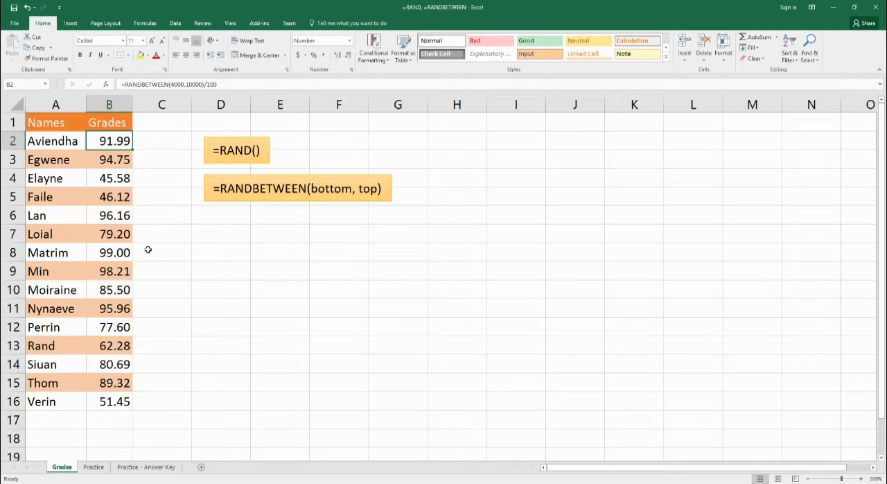
click(151, 149)
text(5)
key(Return)
key(Up)
key(Delete)
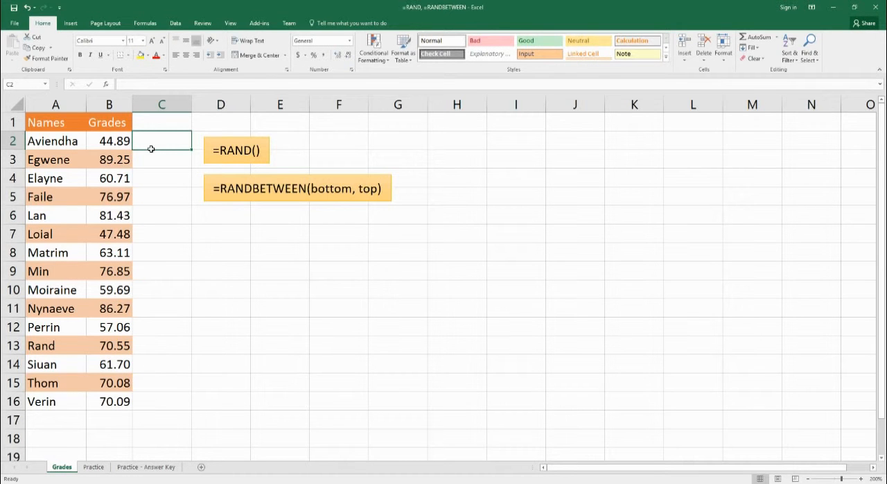
Step: Copy the grades in B2:B16 and paste them over the same cells as values only
drag(112, 142, 115, 402)
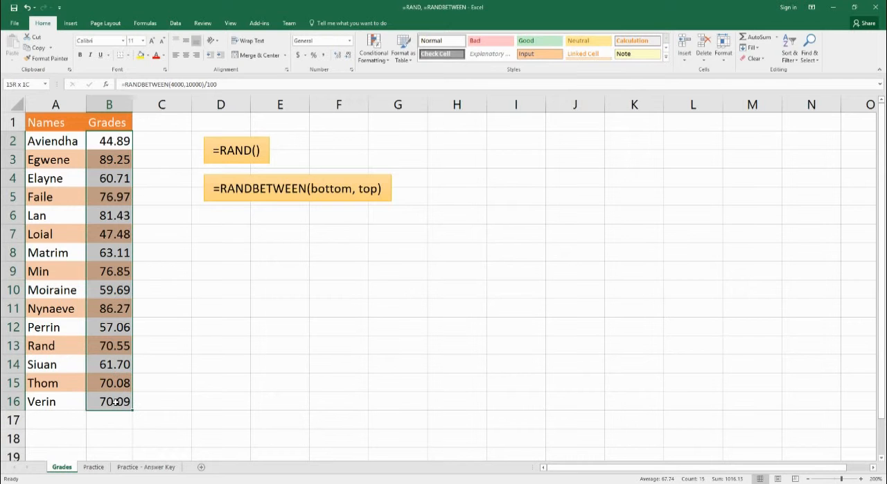
right_click(102, 142)
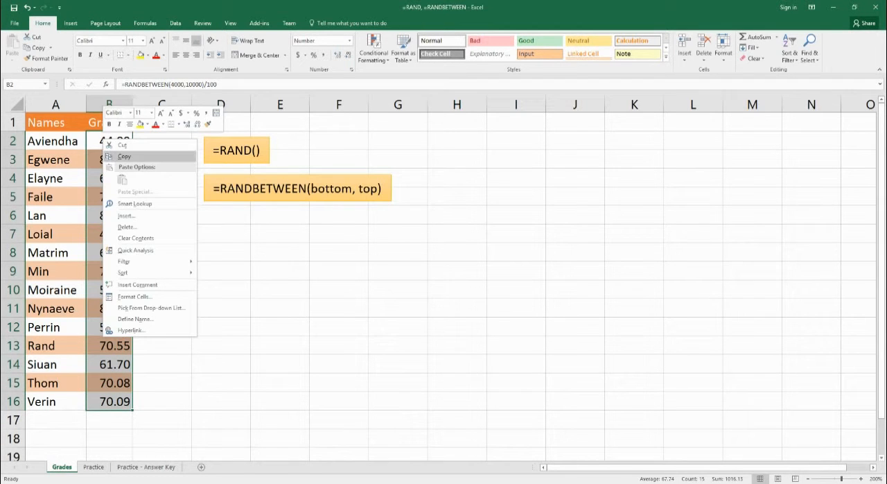
click(123, 156)
right_click(114, 145)
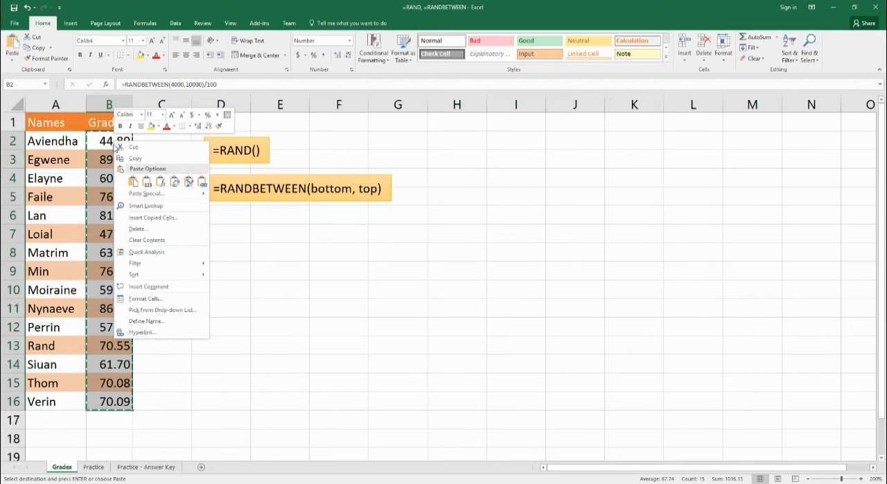
mouse_move(149, 193)
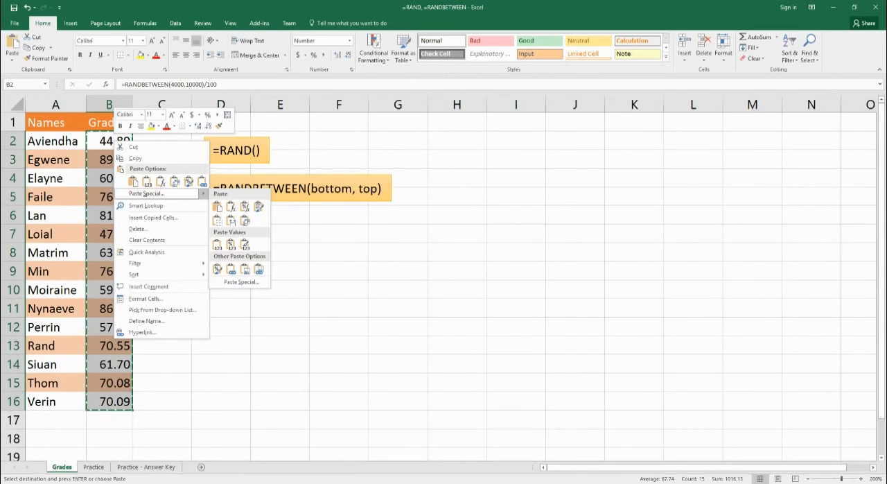
click(217, 244)
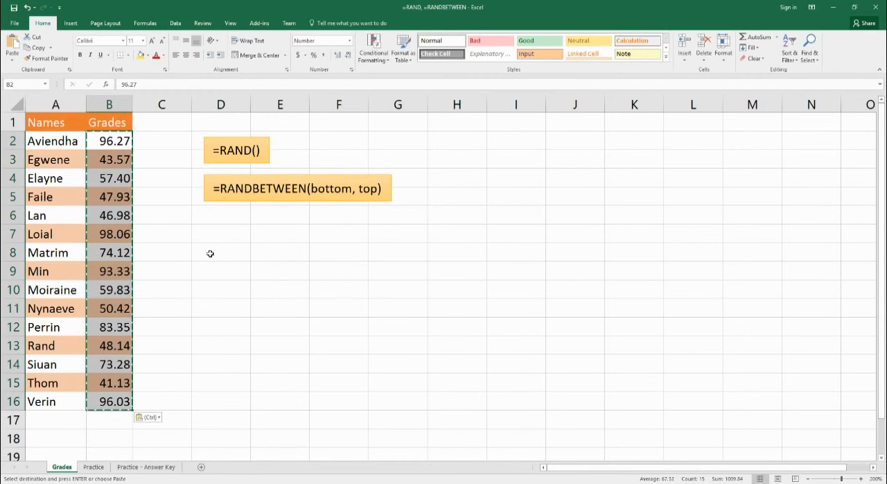
Step: End the copy mode and check the contents of the Grades cells from B2 downward for formulas or fixed values
click(115, 148)
key(Escape)
key(Down)
key(Down)
key(Down)
key(Down)
key(Down)
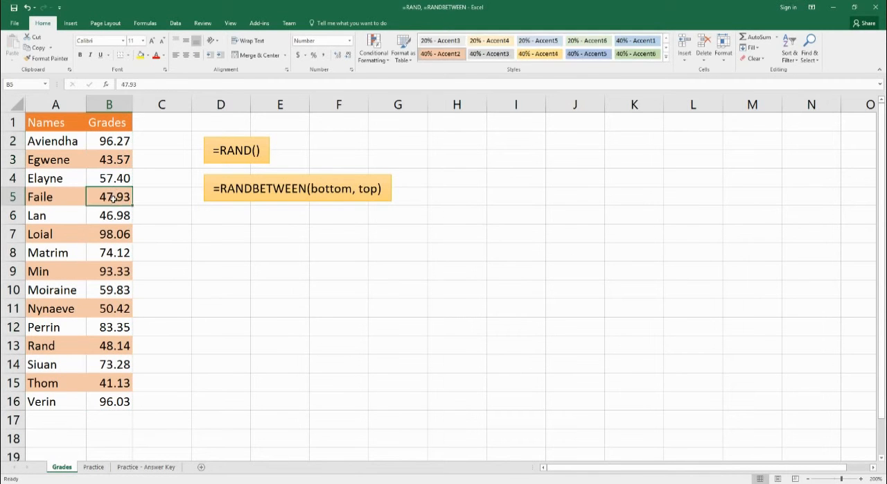
key(Down)
key(Down)
key(Down)
key(Down)
key(Down)
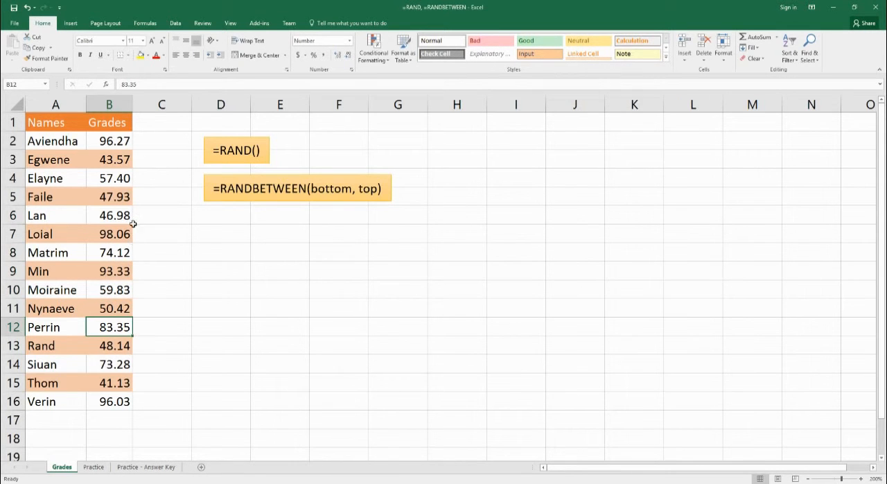
Step: Enter 5 in C2 and C4 to test whether the pasted grades still recalculate, and clear both cells
click(139, 216)
click(164, 141)
text(5)
key(Return)
key(Return)
text(5)
key(Return)
key(Up)
key(Delete)
key(Up)
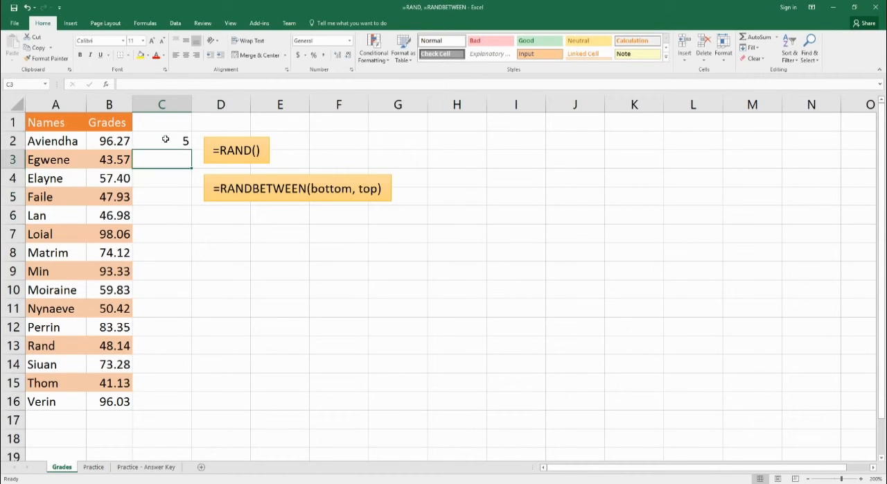
key(Up)
key(Delete)
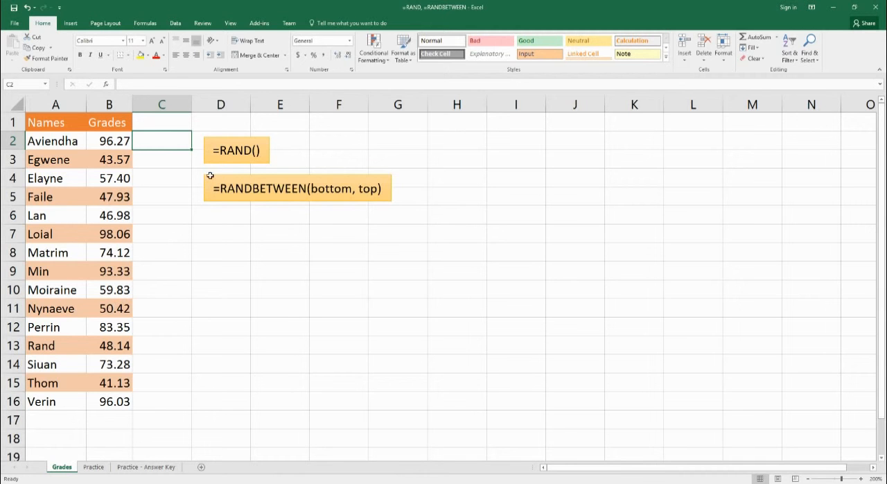
Step: Open the Practice sheet with the heights exercise
click(92, 468)
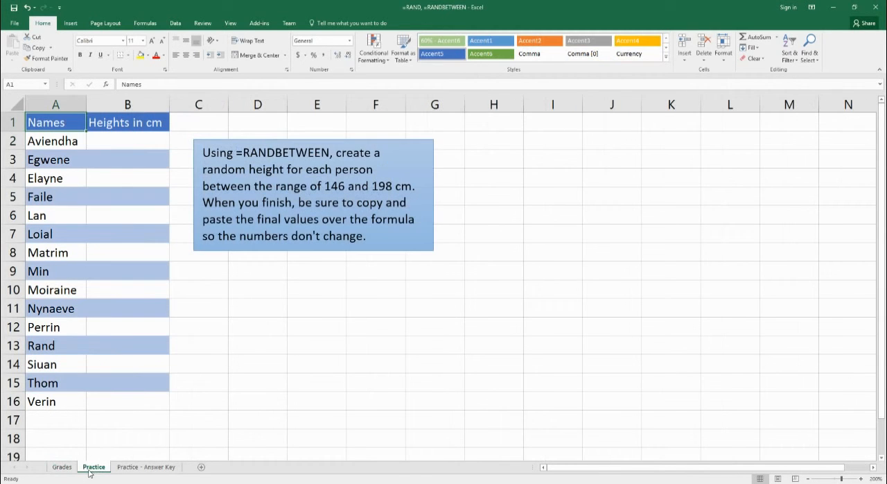